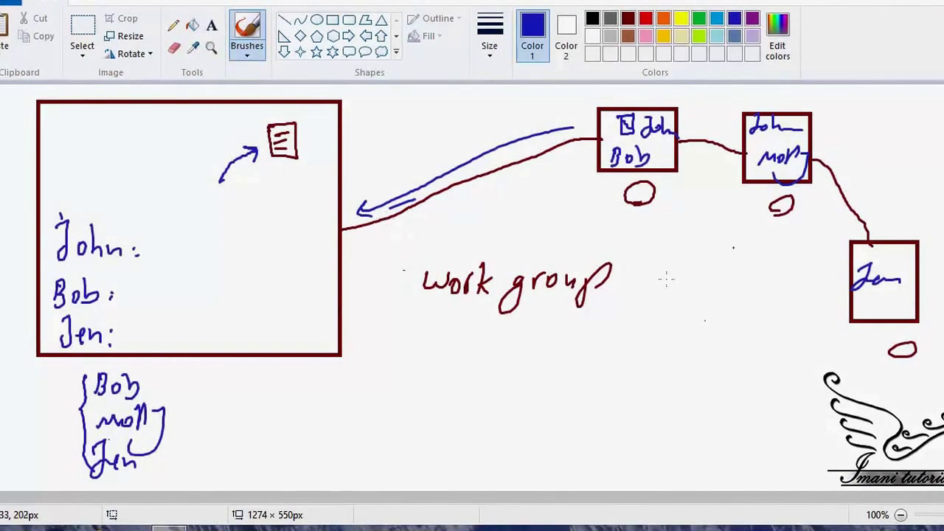
mouse_move(633, 323)
mouse_down()
mouse_move(512, 333)
mouse_move(572, 228)
mouse_up()
mouse_move(661, 232)
mouse_down()
mouse_move(610, 344)
mouse_move(595, 351)
mouse_up()
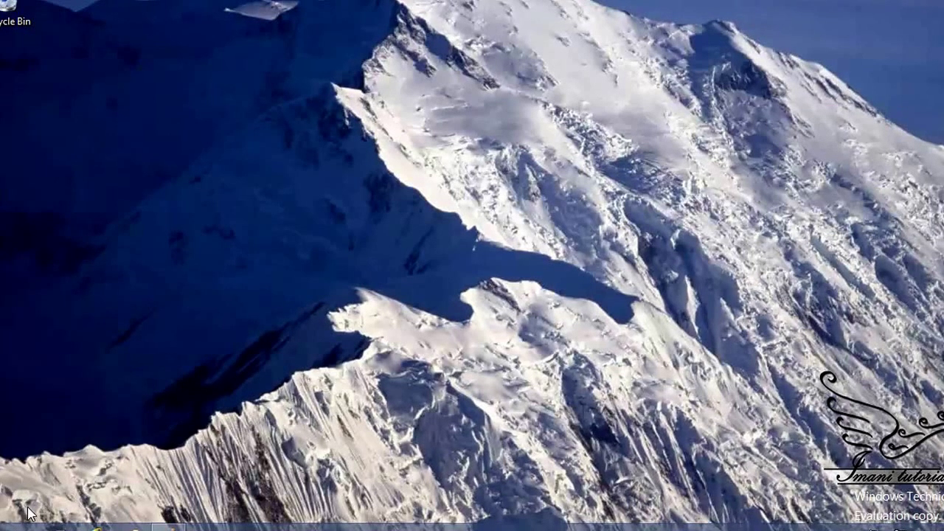
Open the Control Panel with its items shown as small icons
right_click(6, 526)
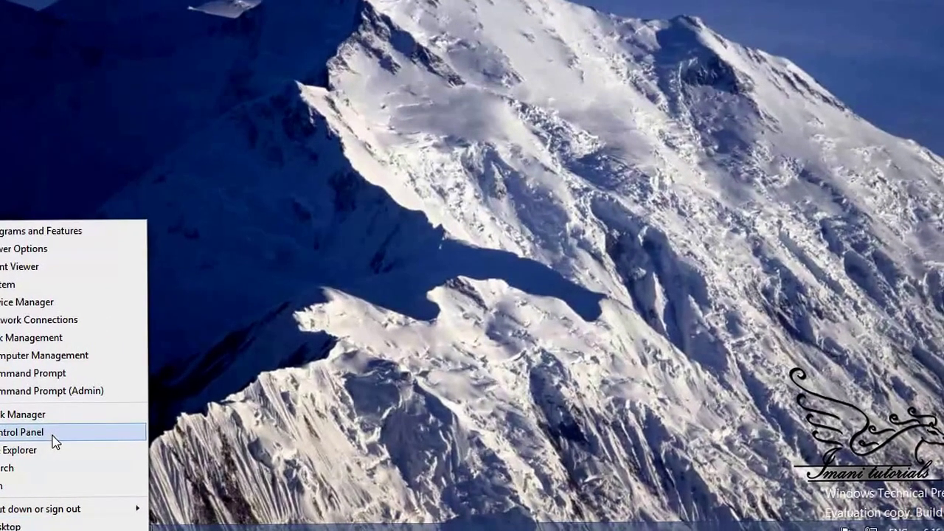
click(57, 434)
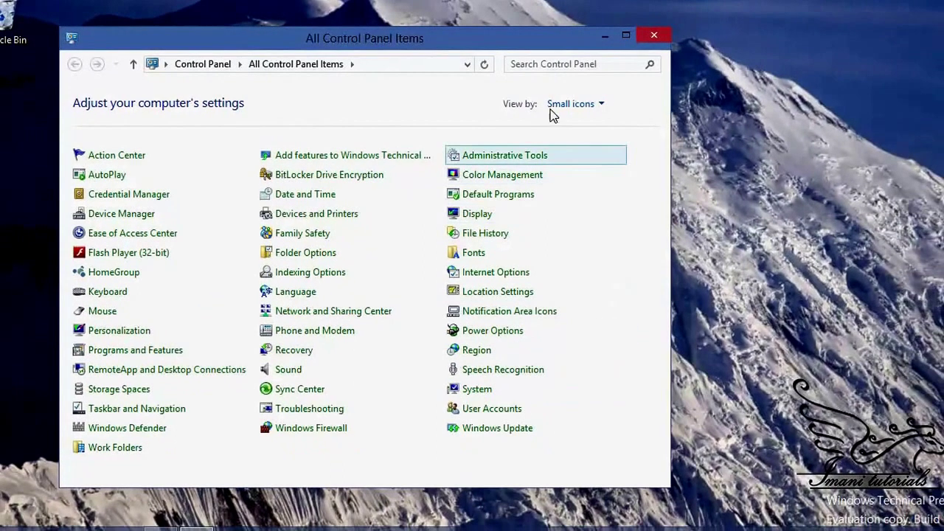
click(594, 105)
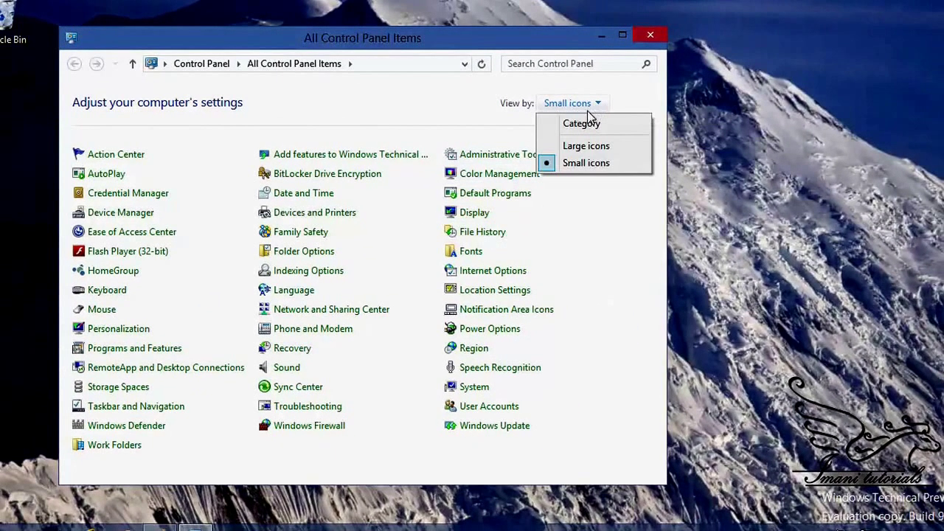
click(594, 164)
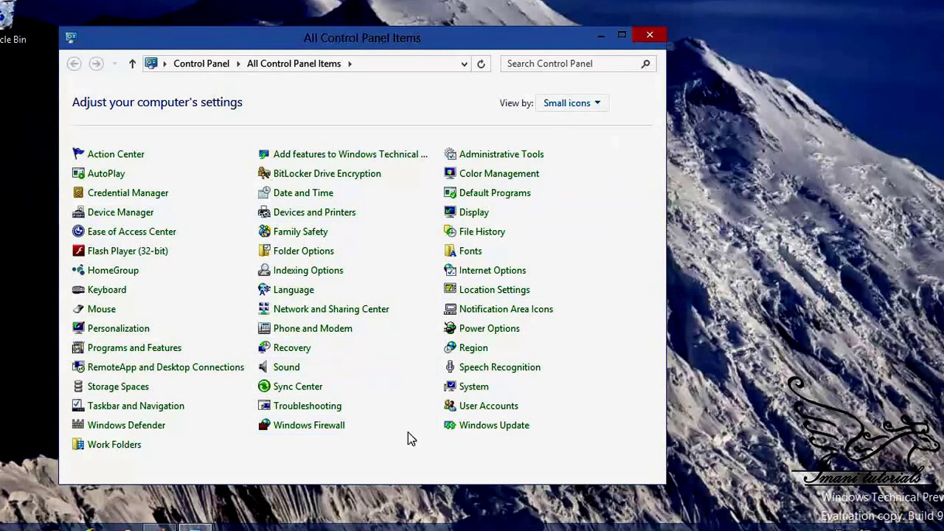
Open the list of all user accounts for managing another account and look through every listed user
click(508, 414)
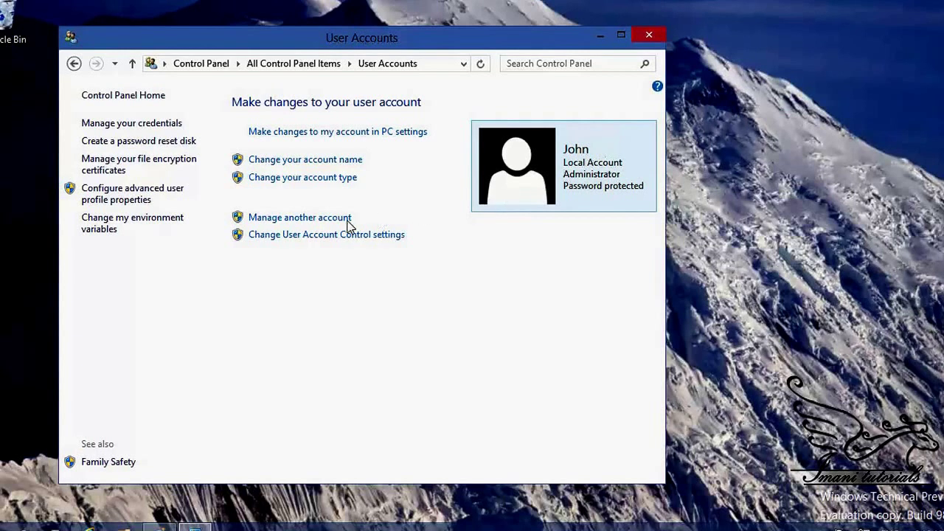
click(288, 221)
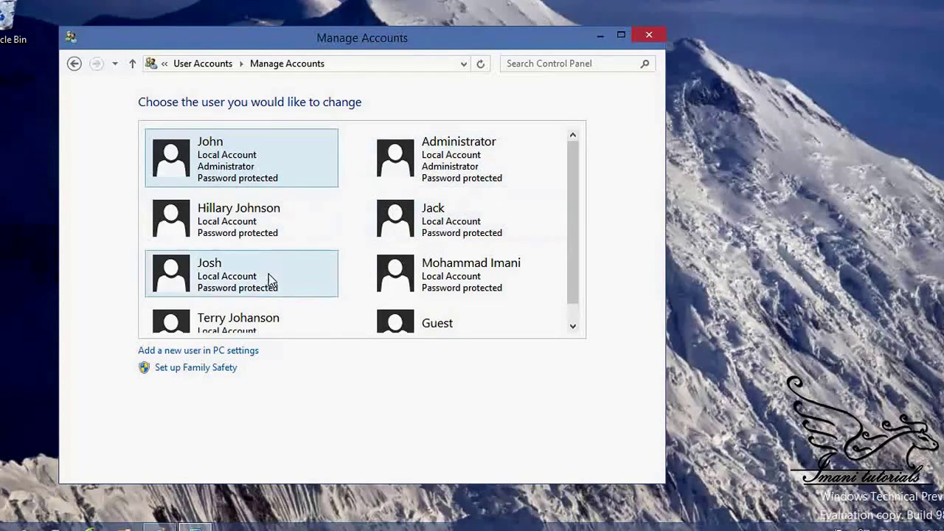
scroll(452, 278, down, 1)
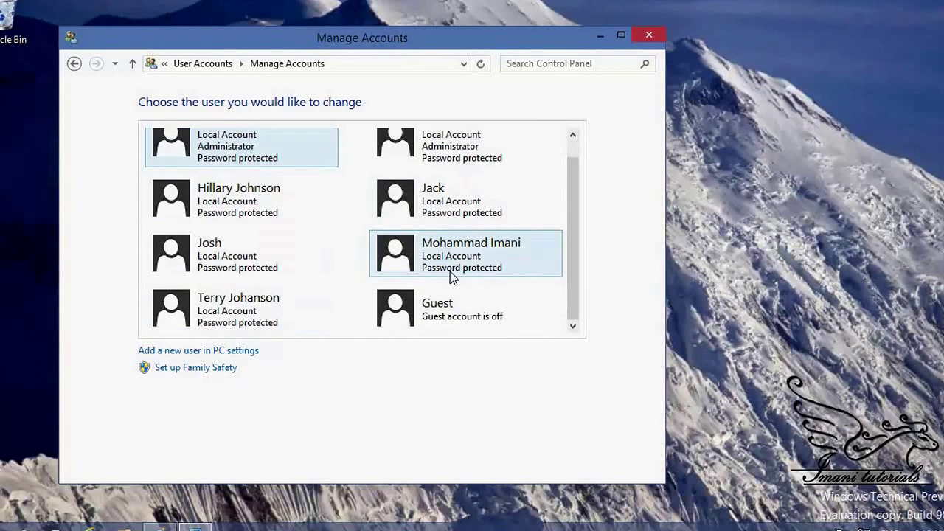
scroll(449, 271, up, 1)
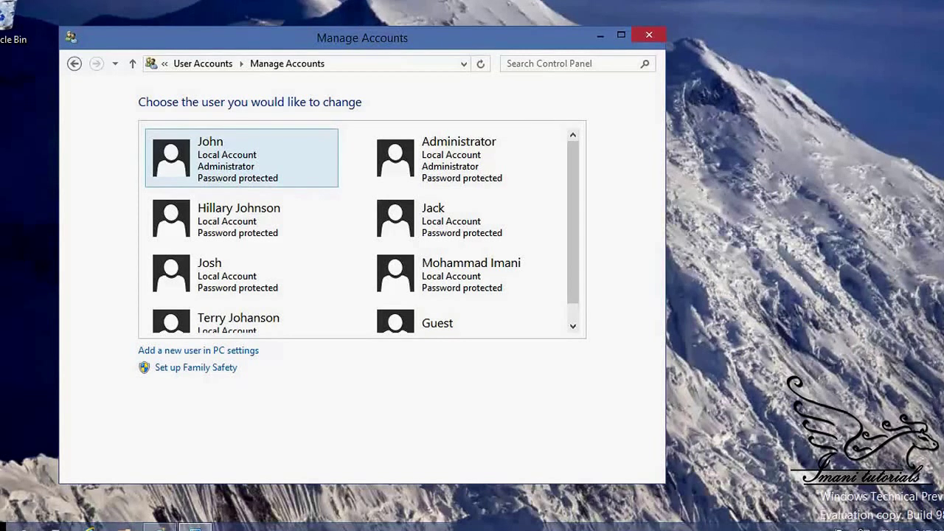
Open Computer Management and display the Users folder under Local Users and Groups
right_click(7, 527)
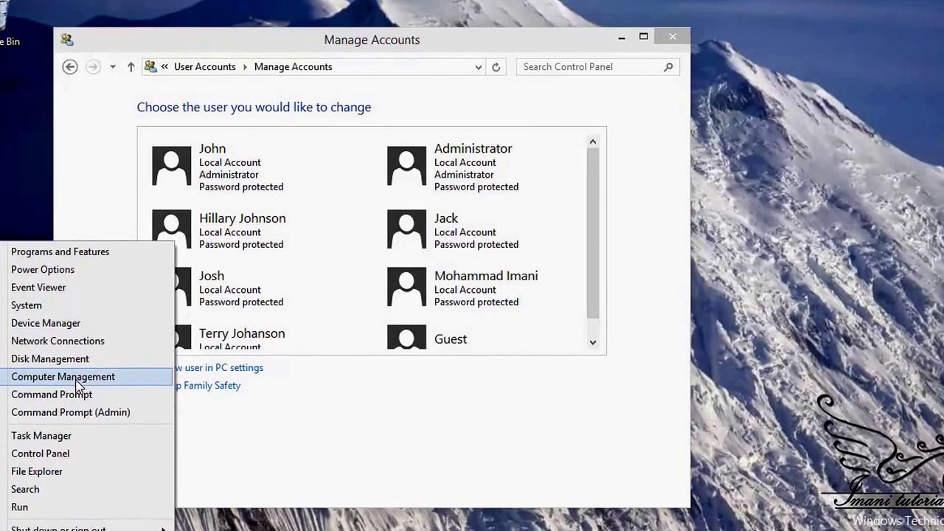
click(79, 373)
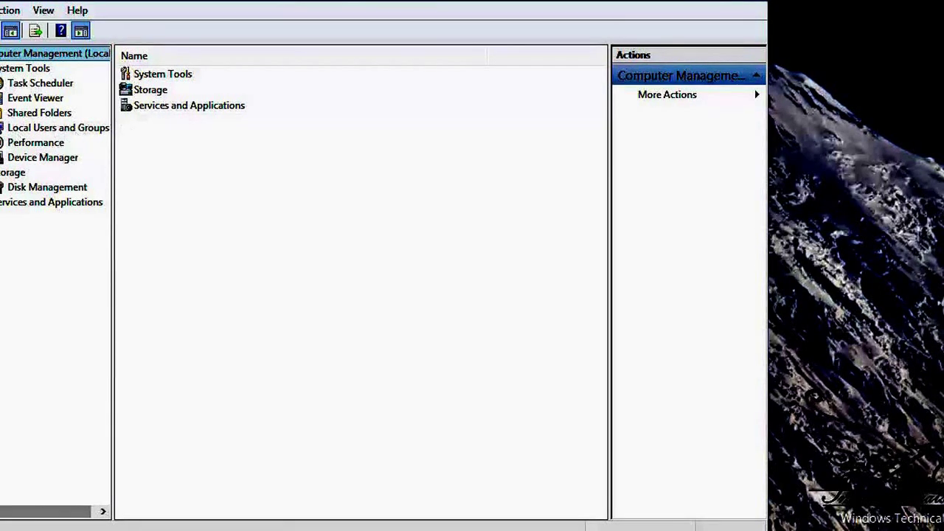
double_click(29, 127)
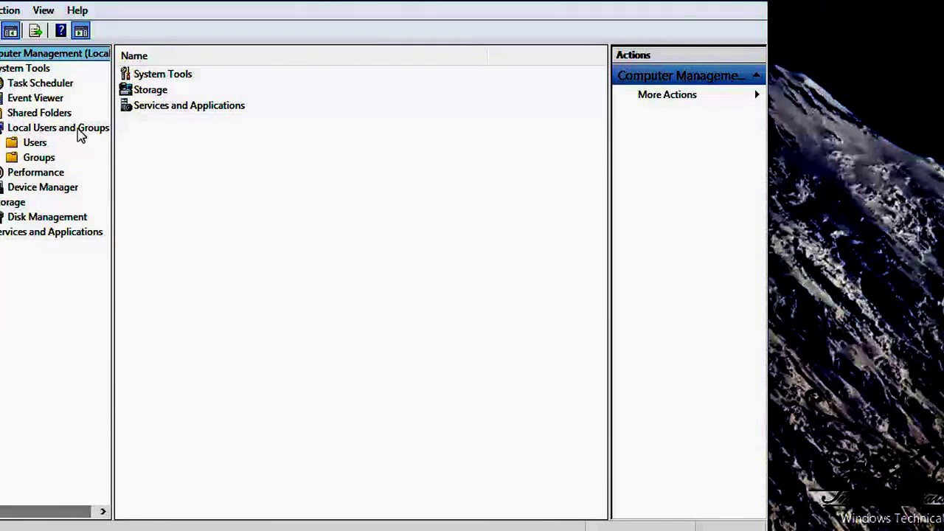
click(44, 142)
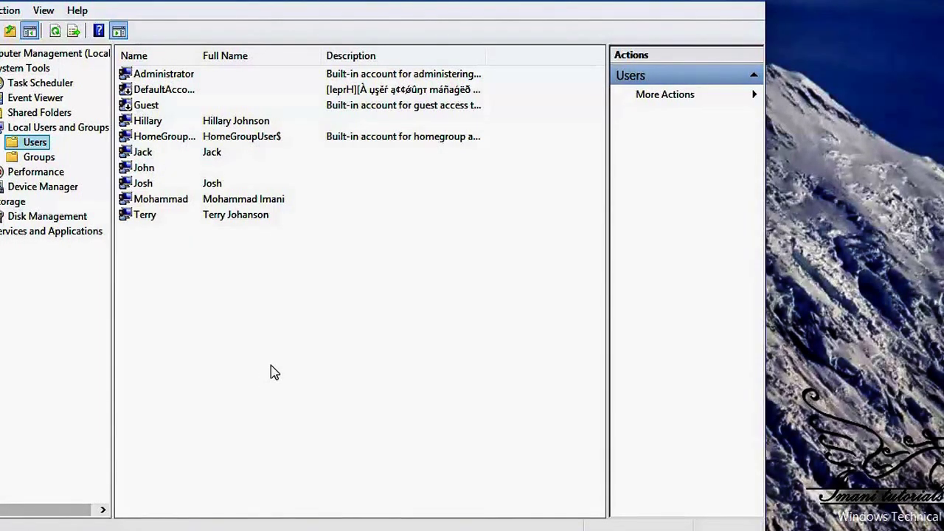
Return to Manage Accounts, start adding a new user in PC settings, and enter the person's first name as the user name
click(198, 480)
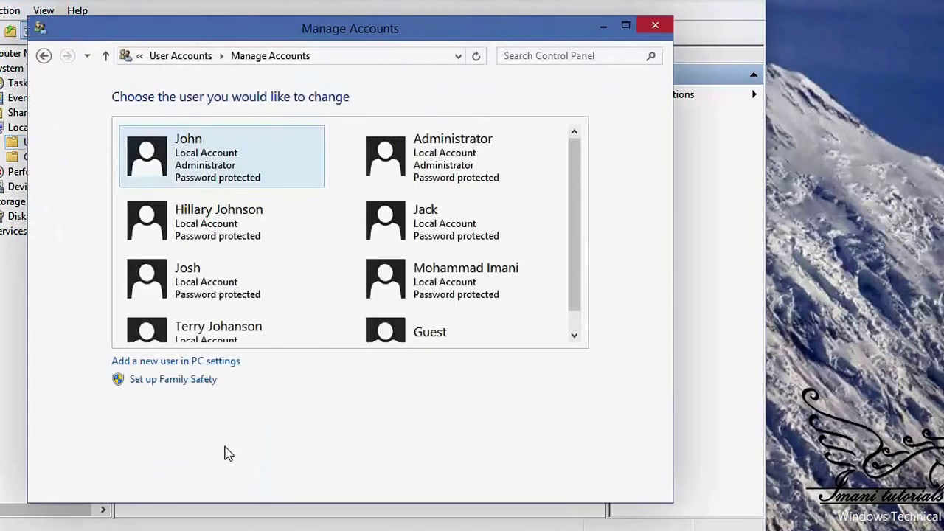
click(177, 362)
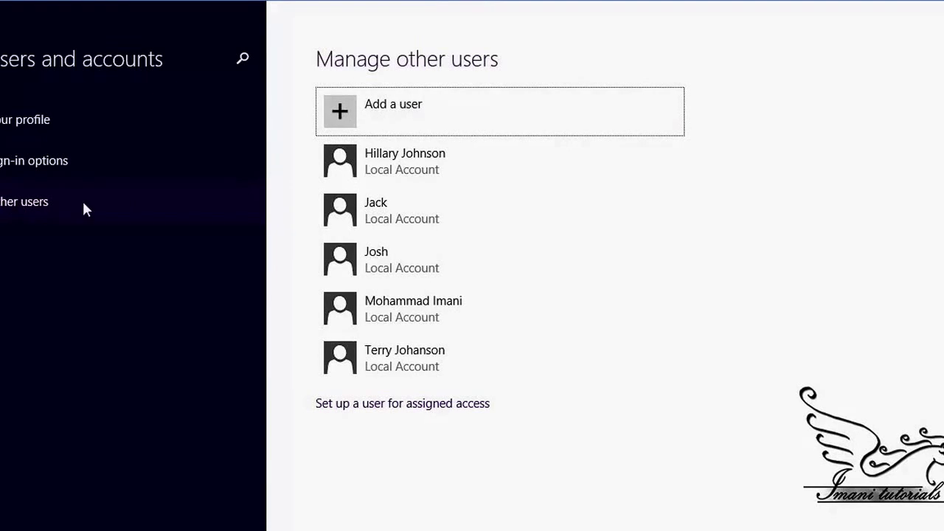
click(352, 117)
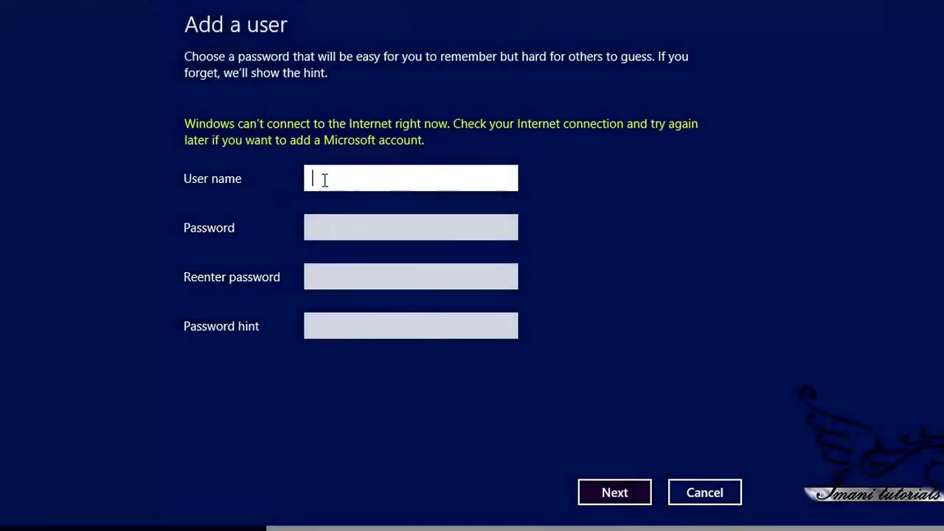
text(Jen)
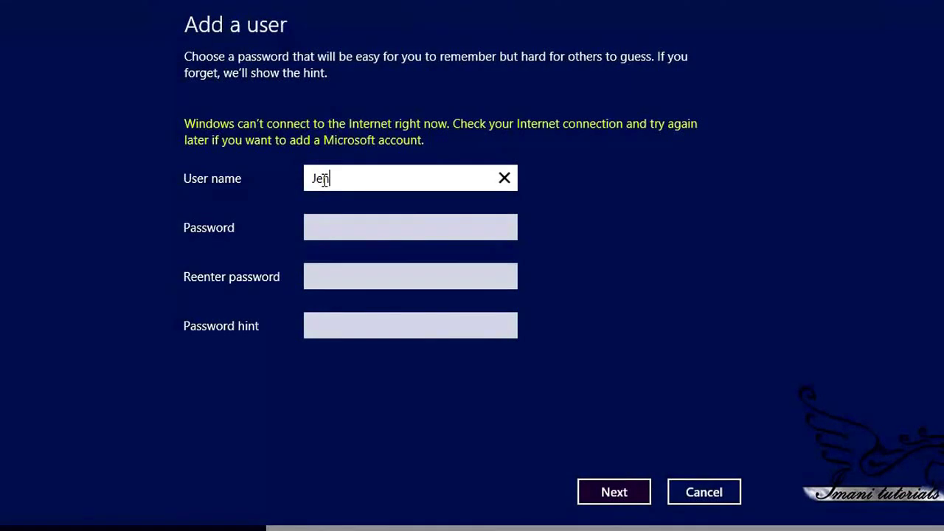
Enter and reenter the account password, set the password hint to "common", and finish creating the local account
key(Tab)
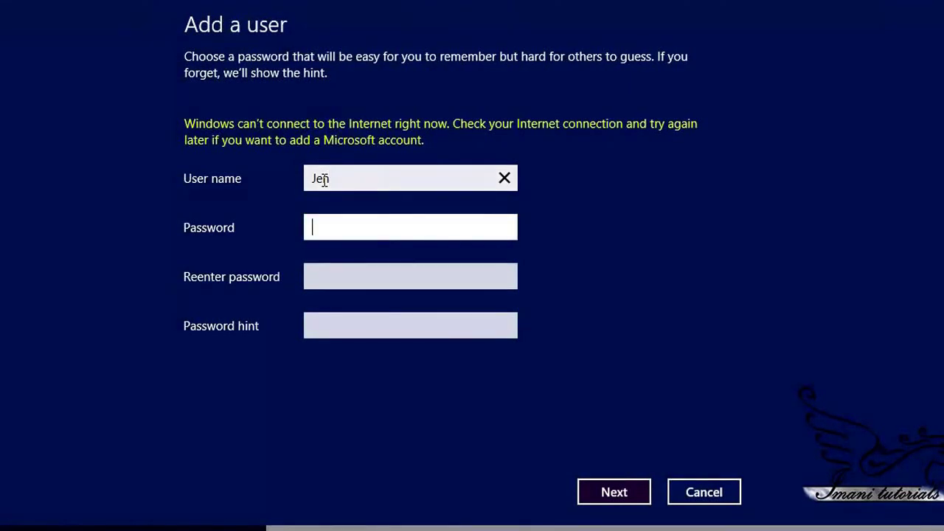
text(••••••••••••)
key(Tab)
text(••••••)
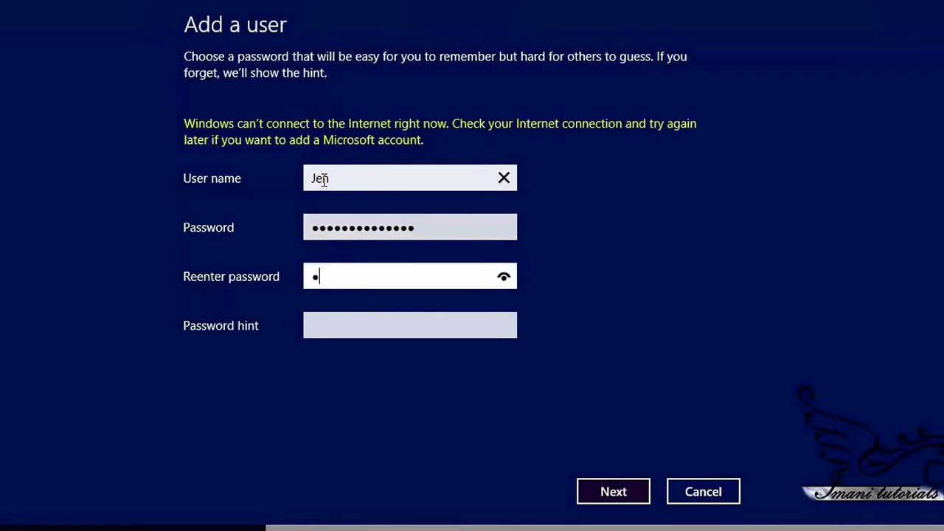
text(••••)
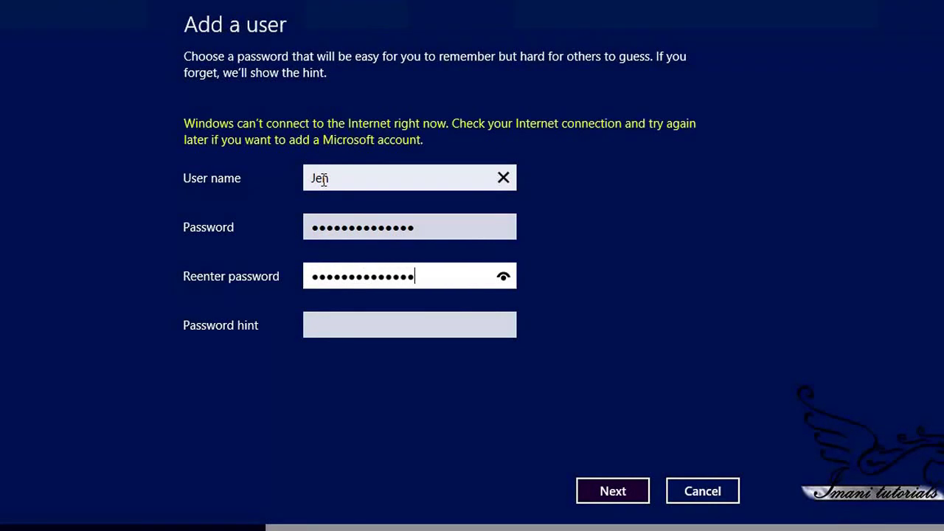
key(Tab)
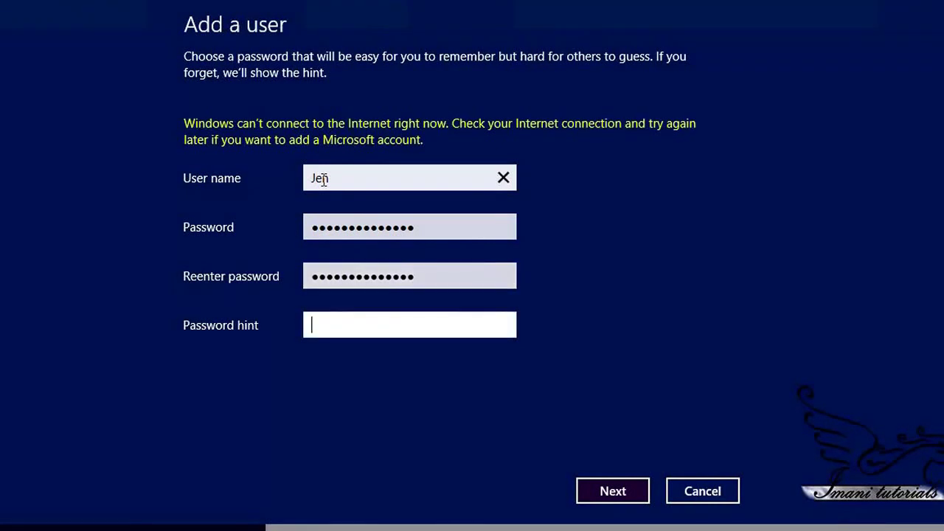
text(common)
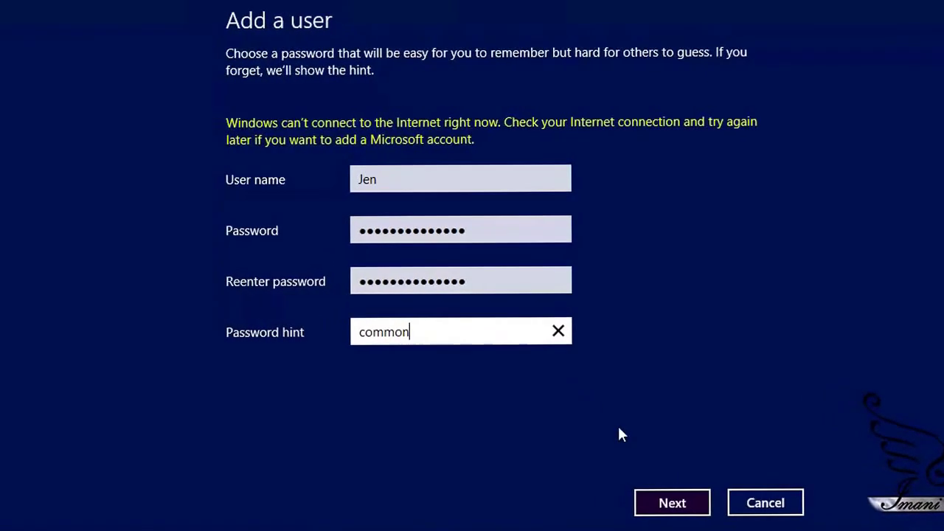
click(679, 514)
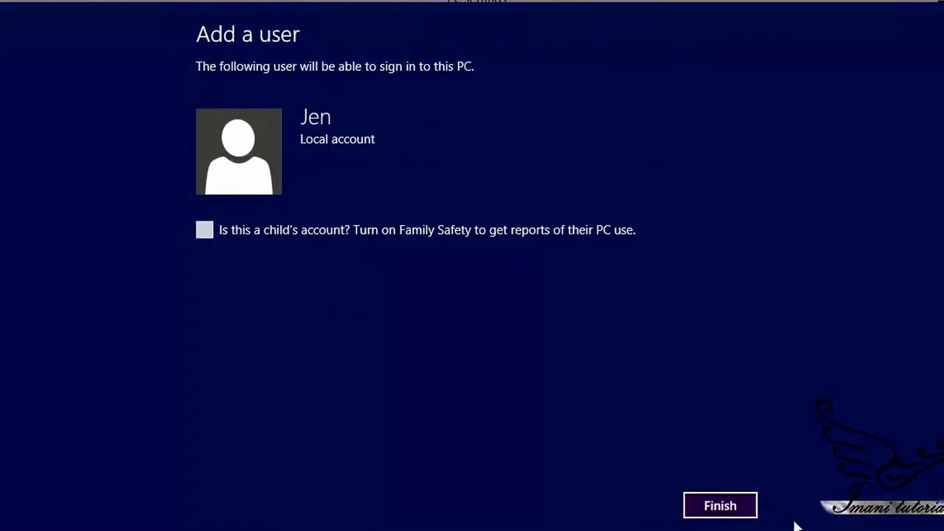
click(751, 510)
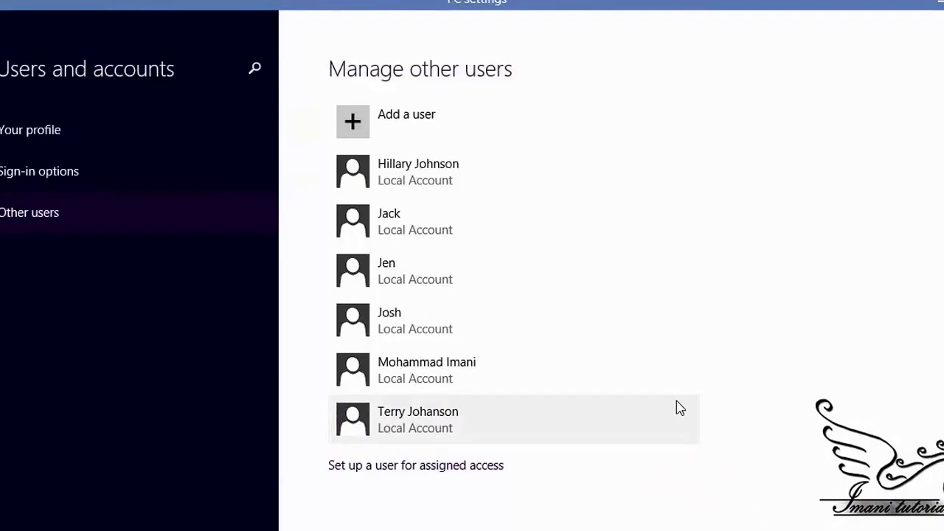
Check the available user types for the newly added account and accept Standard User
click(413, 288)
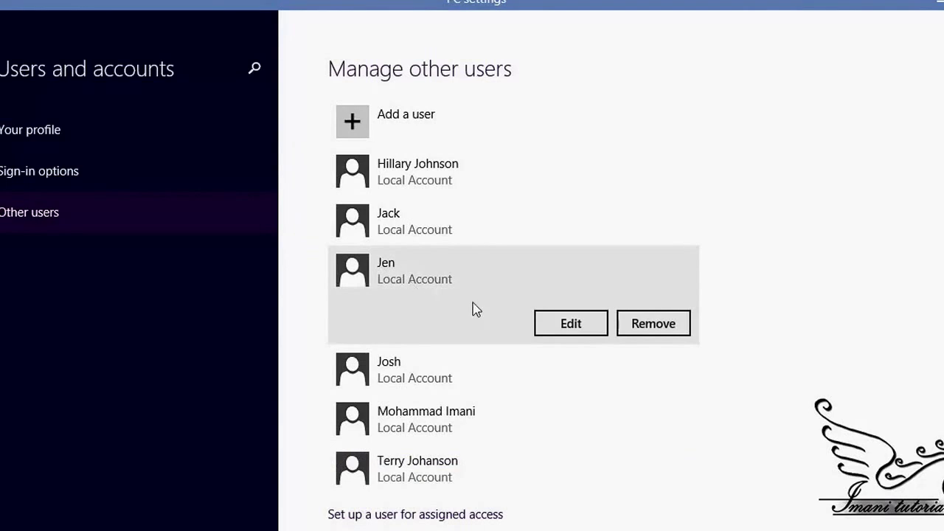
click(562, 325)
click(569, 324)
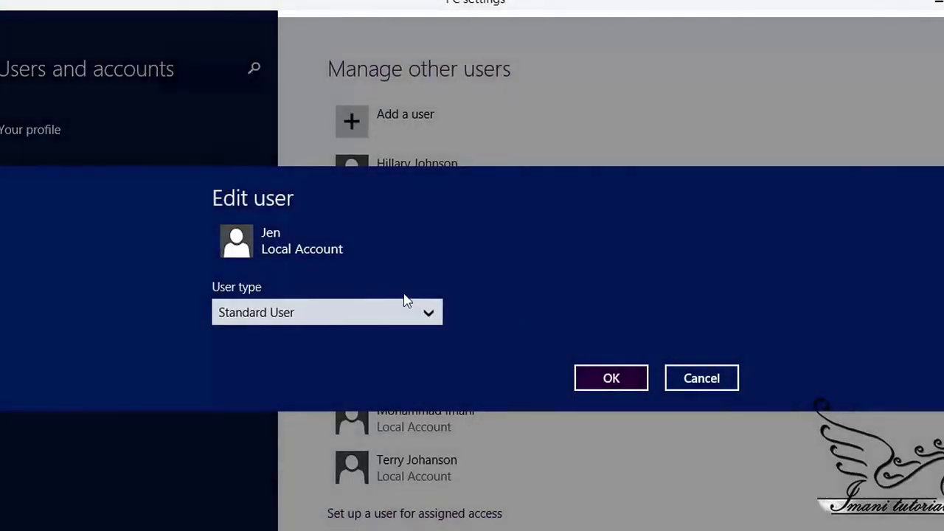
click(428, 312)
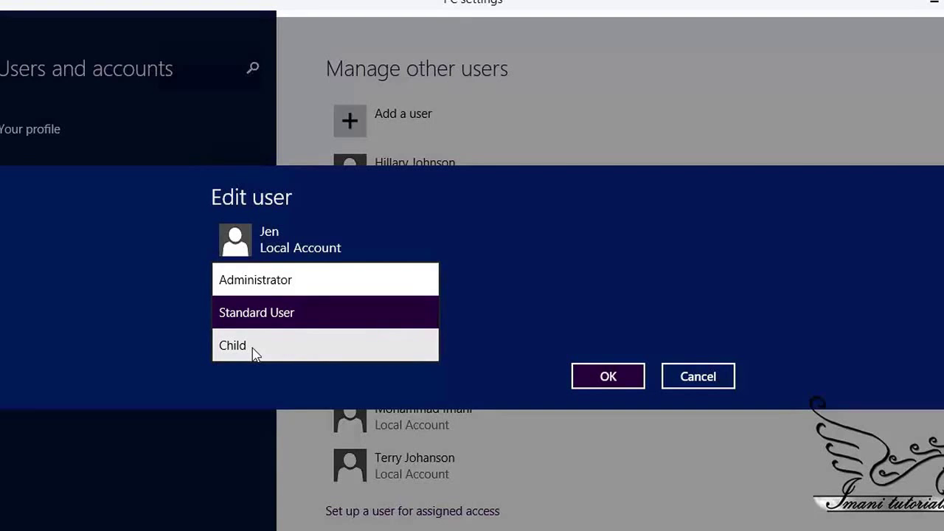
click(475, 345)
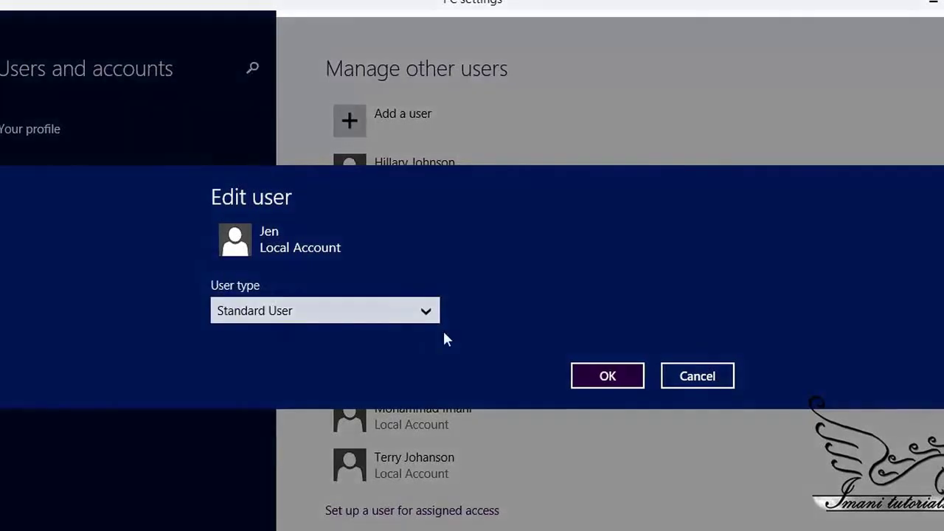
click(587, 376)
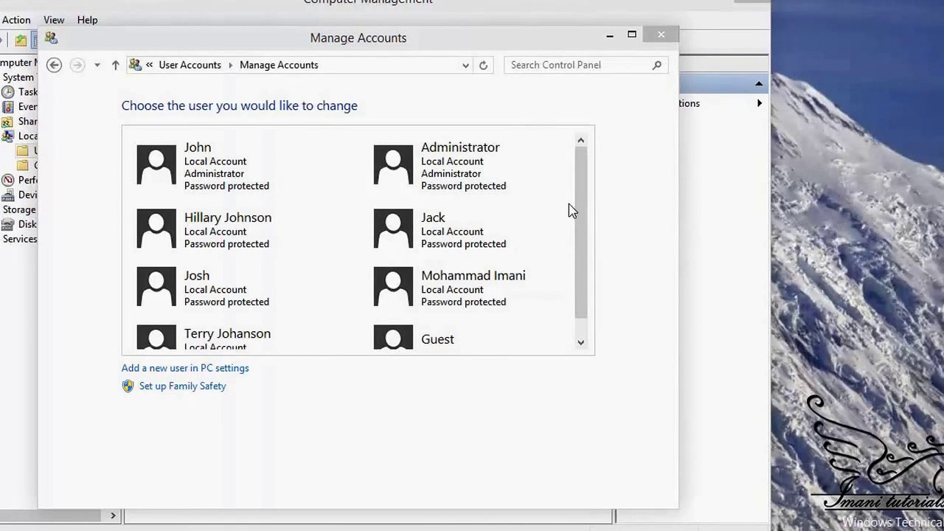
Reload the Manage Accounts list through User Accounts, view the change options of the newly added account, and close the window
drag(582, 225, 582, 147)
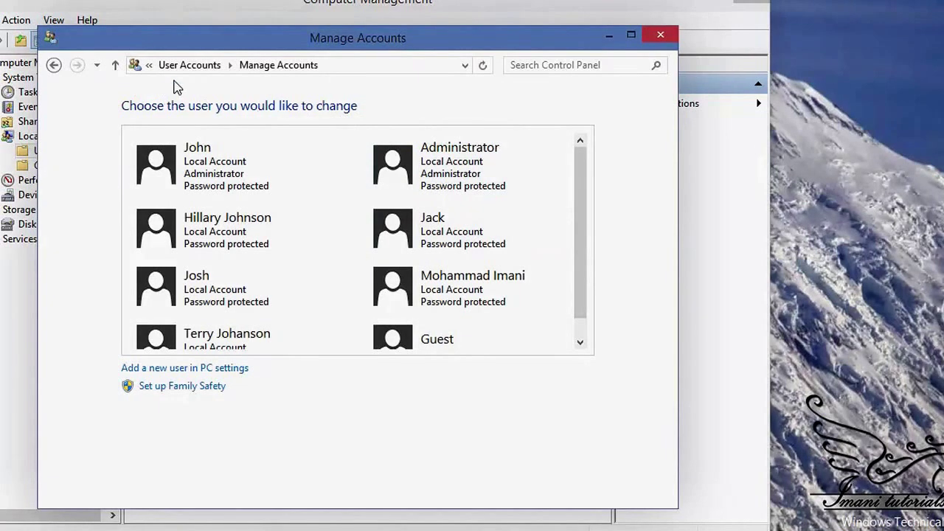
click(185, 67)
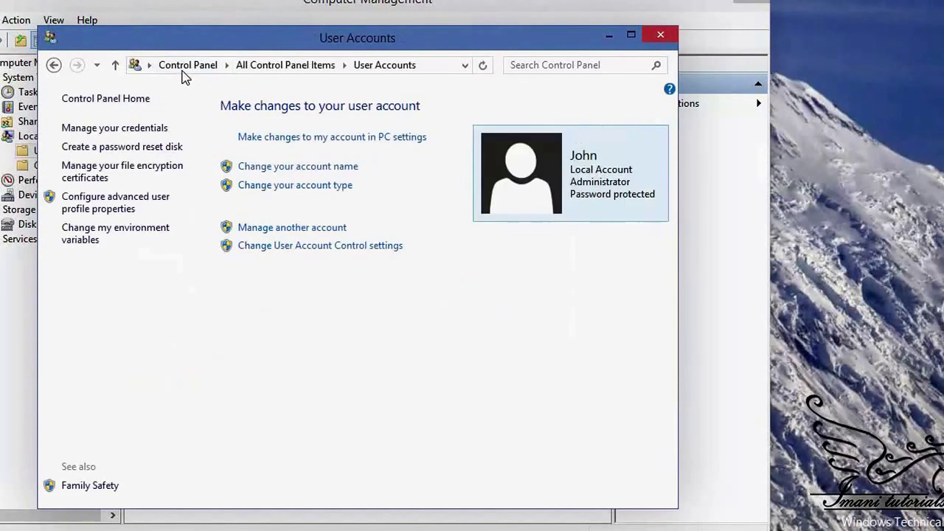
click(268, 229)
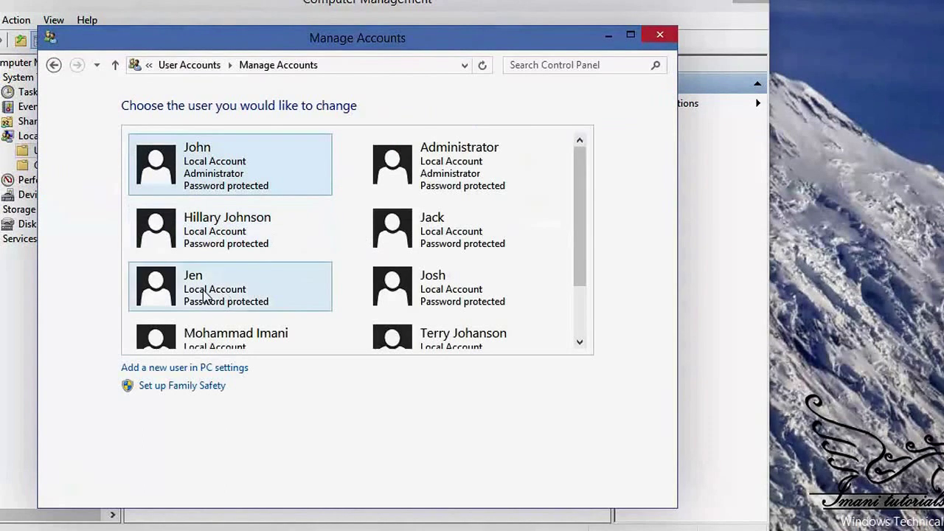
click(231, 295)
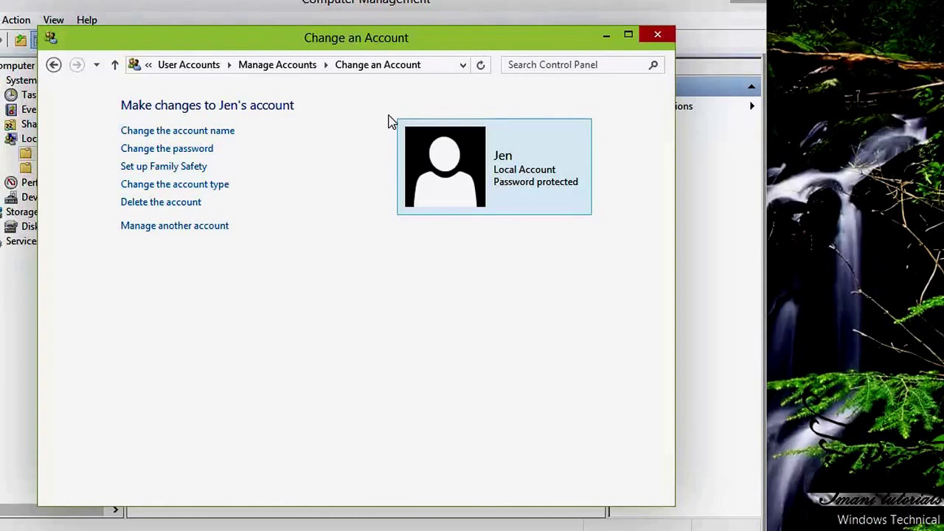
click(655, 36)
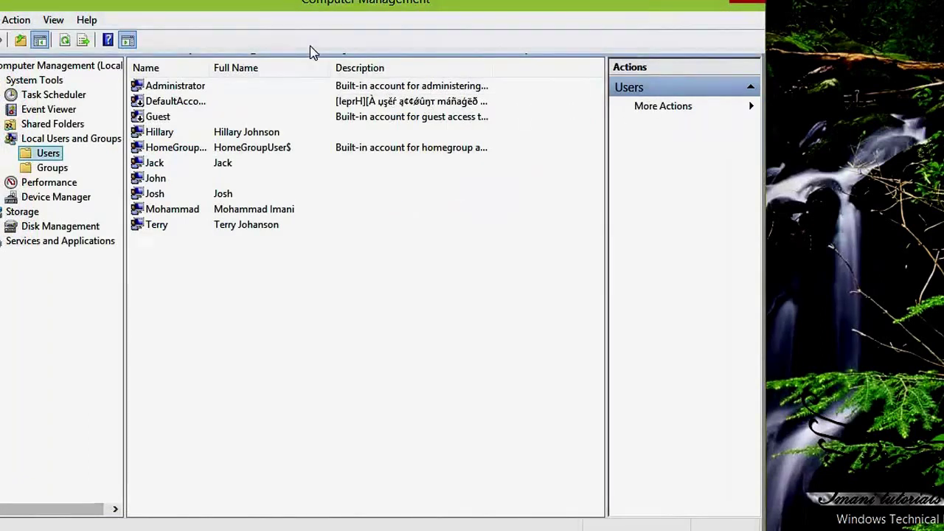
Refresh the Users list, review the newly added account's general properties and group memberships, and close its properties without making changes
right_click(203, 285)
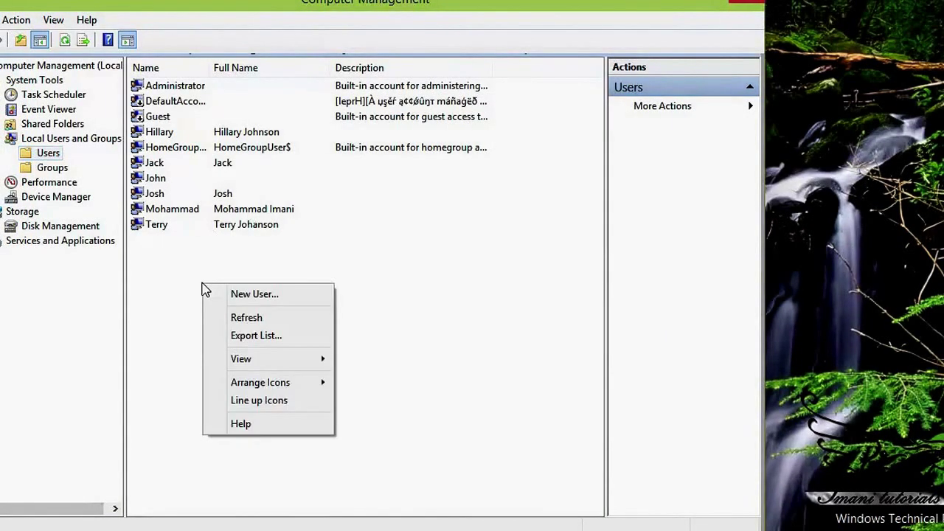
click(246, 318)
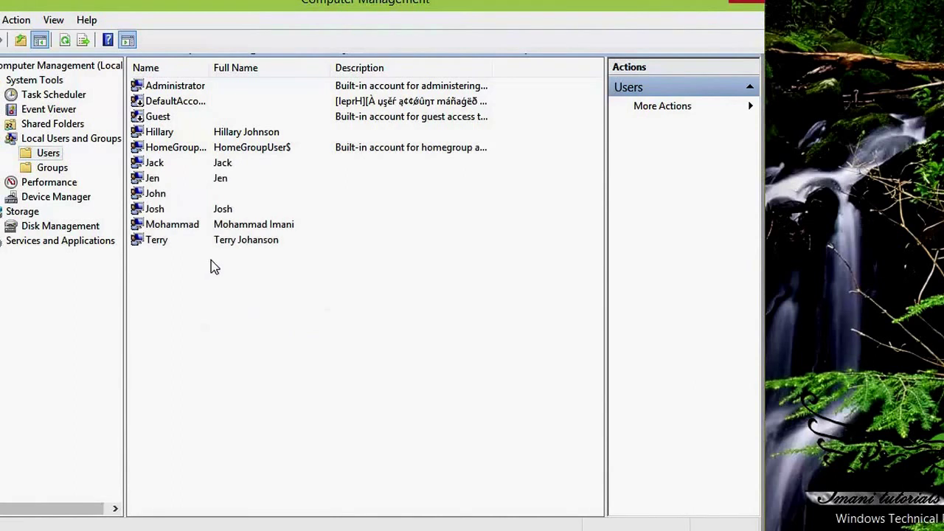
click(159, 180)
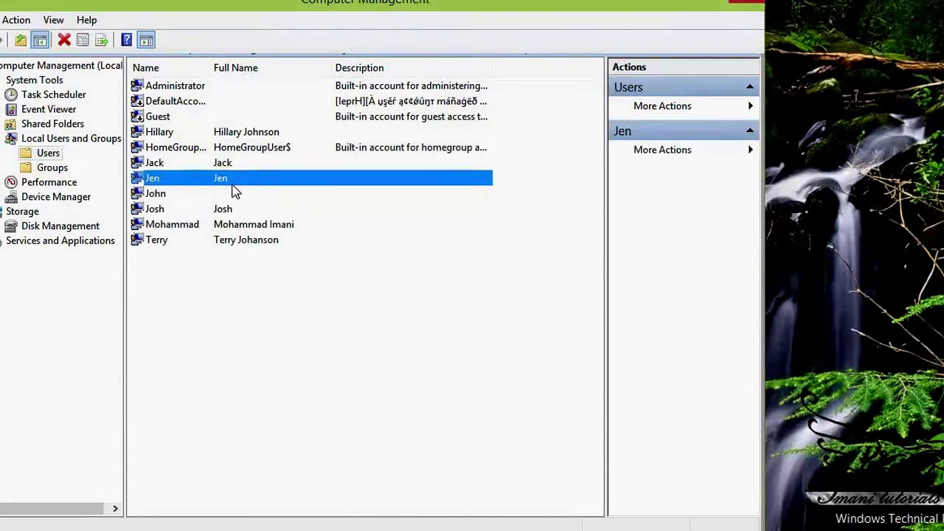
right_click(154, 179)
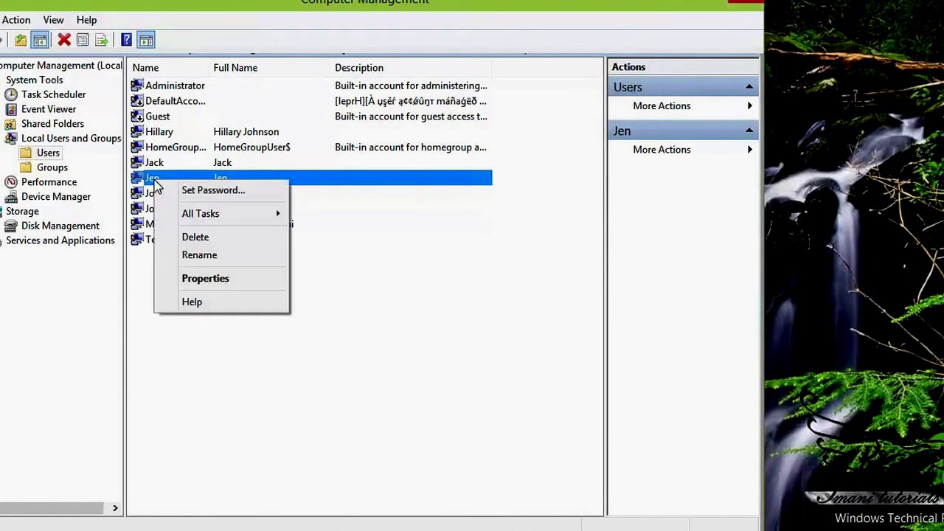
click(193, 280)
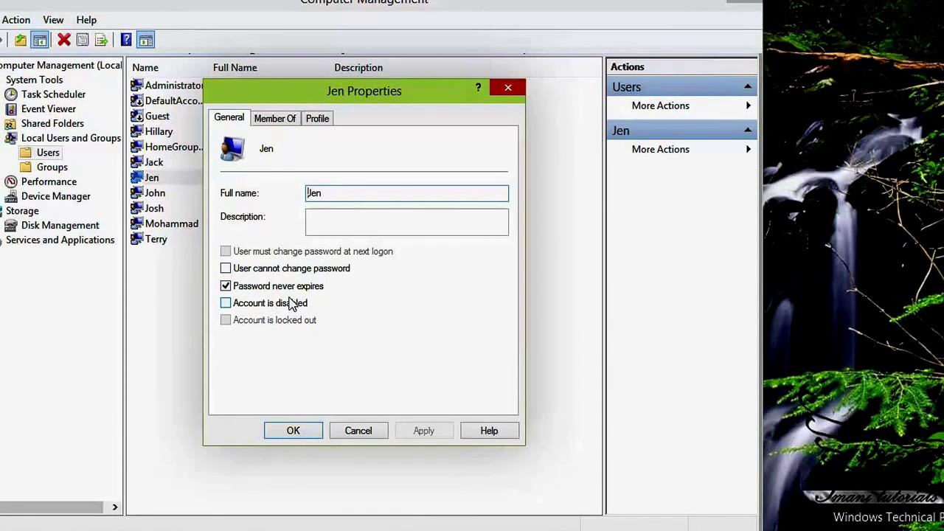
click(273, 119)
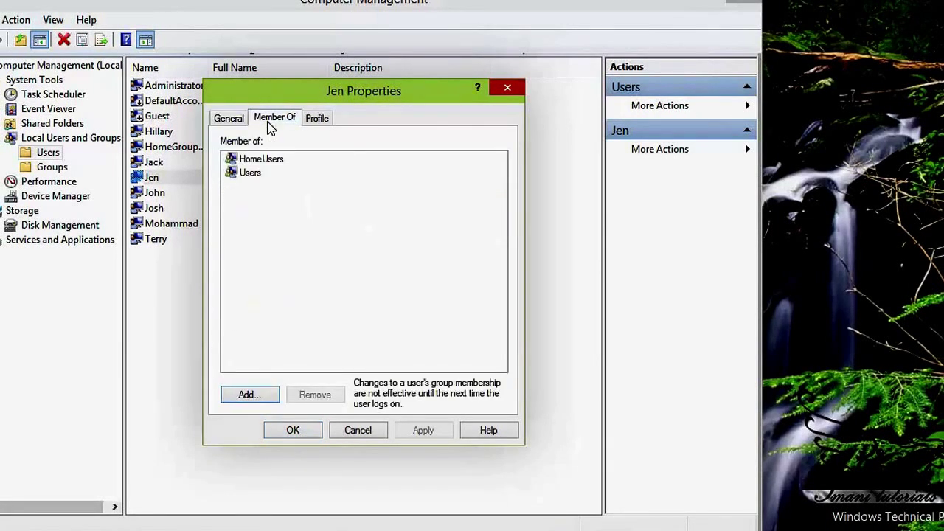
click(265, 160)
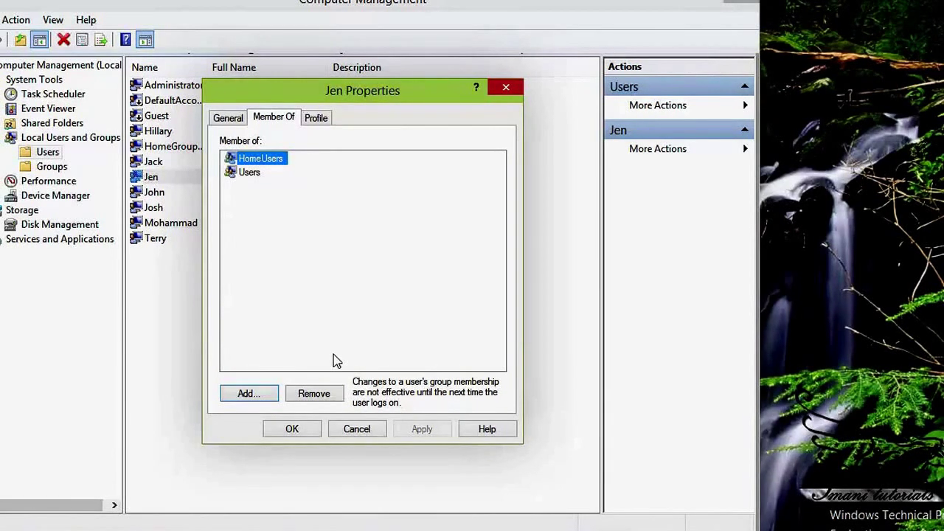
click(356, 429)
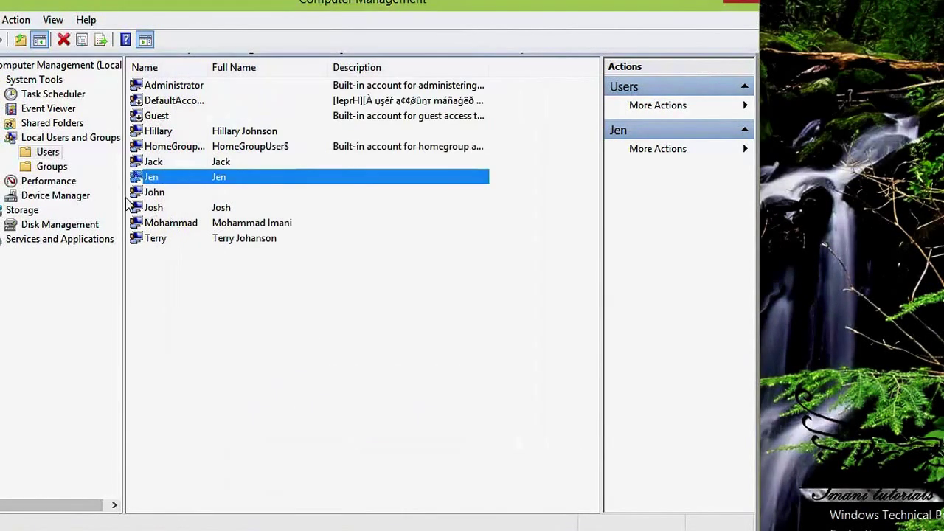
Show the local Groups list and select the Sales group
click(52, 166)
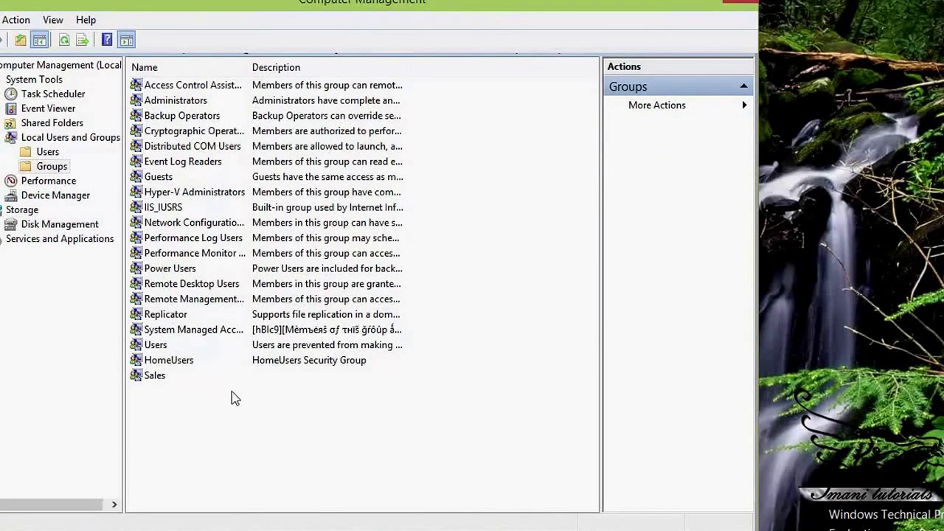
click(155, 376)
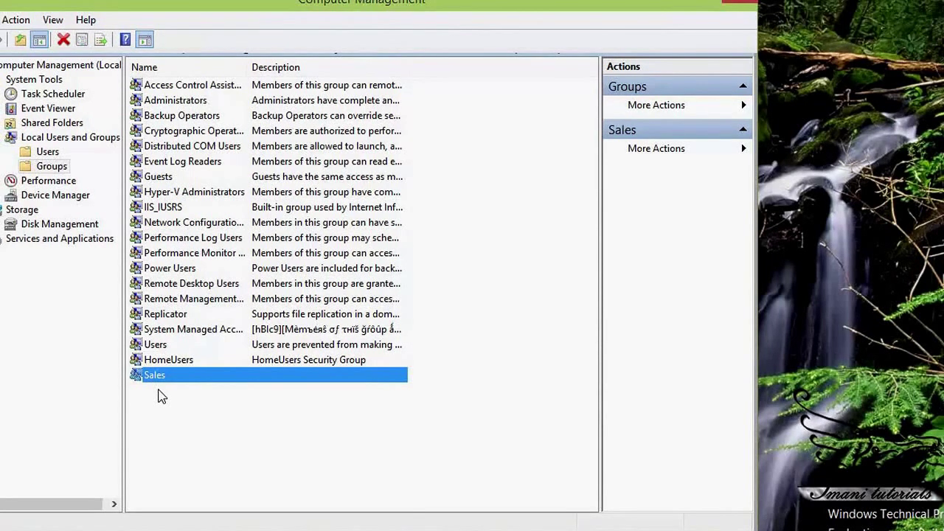
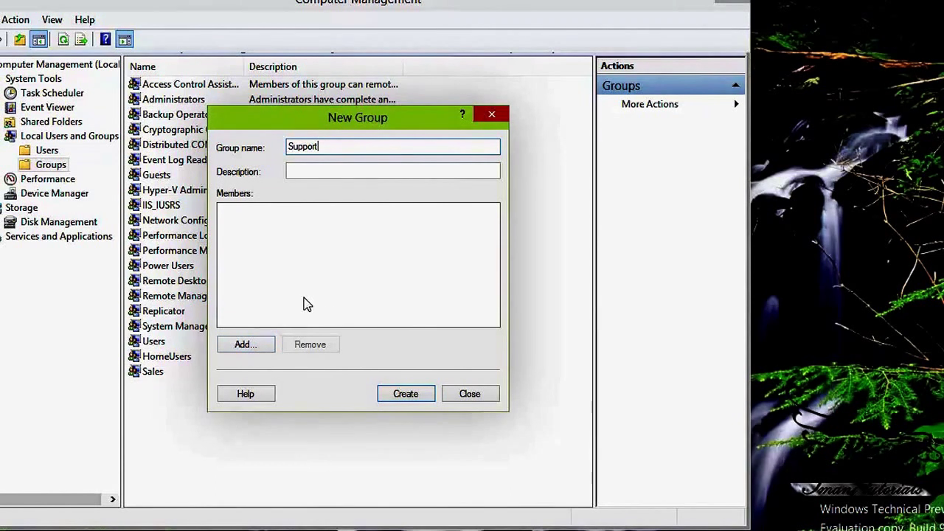
Find all users on CLIENT10 and choose the newly added account and the last listed user account for the new Support group
click(243, 344)
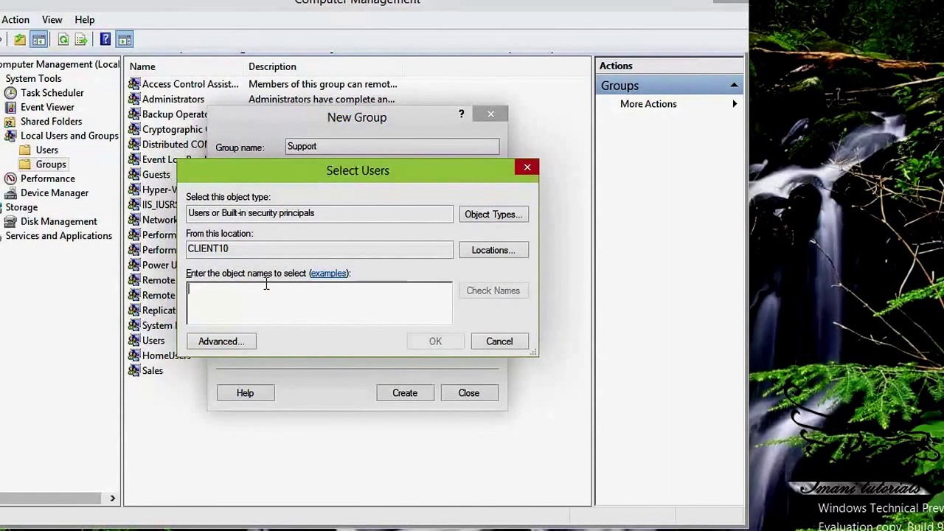
click(244, 342)
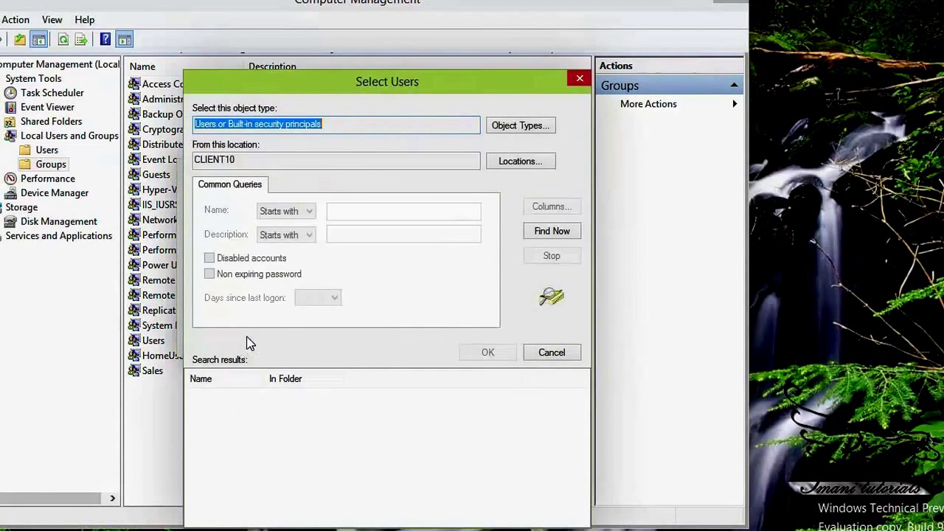
click(557, 230)
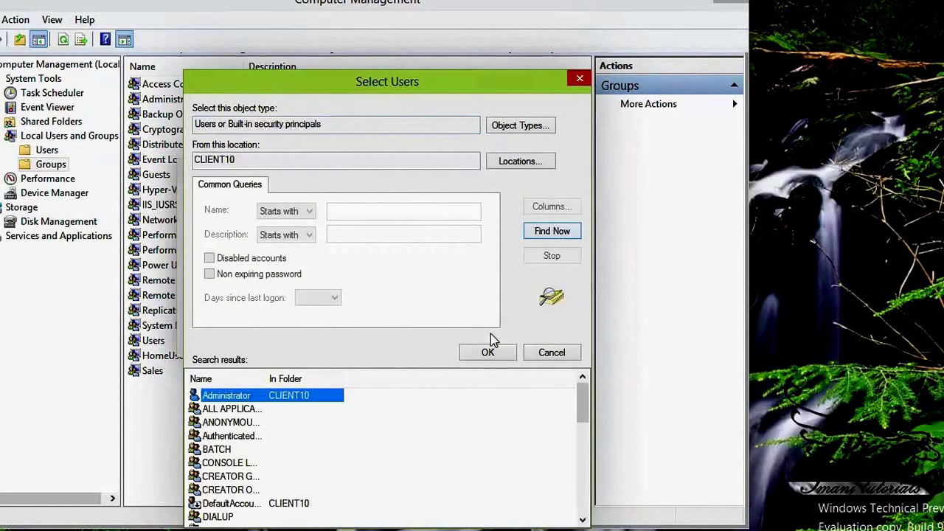
drag(584, 413, 578, 472)
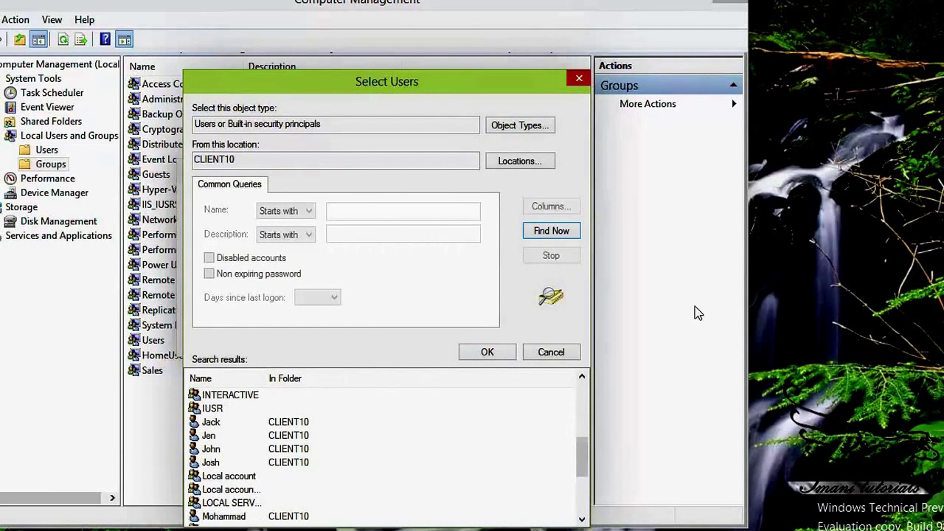
click(210, 436)
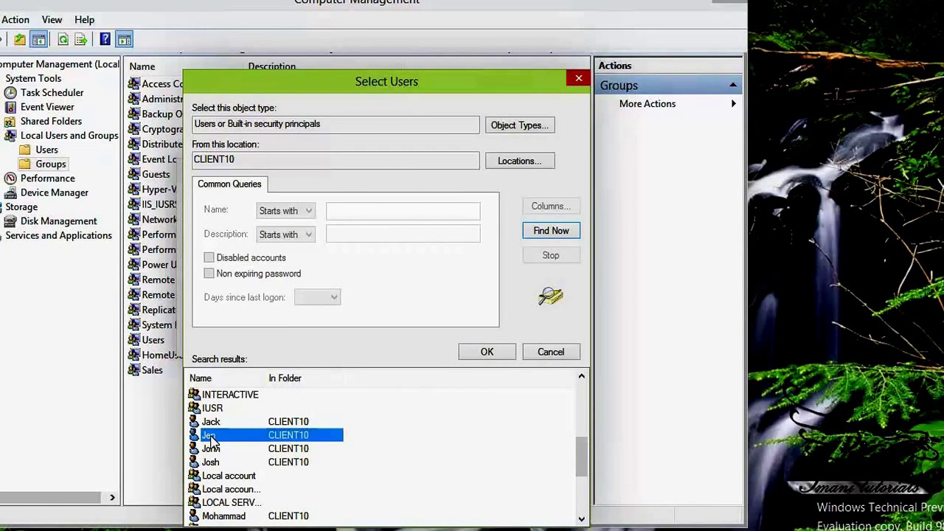
scroll(264, 461, down, 1)
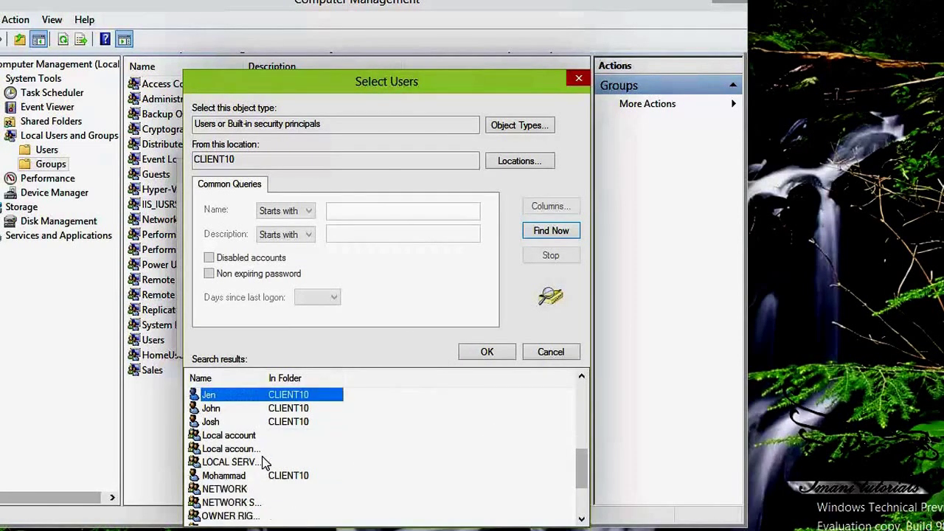
scroll(264, 461, down, 1)
scroll(339, 461, down, 1)
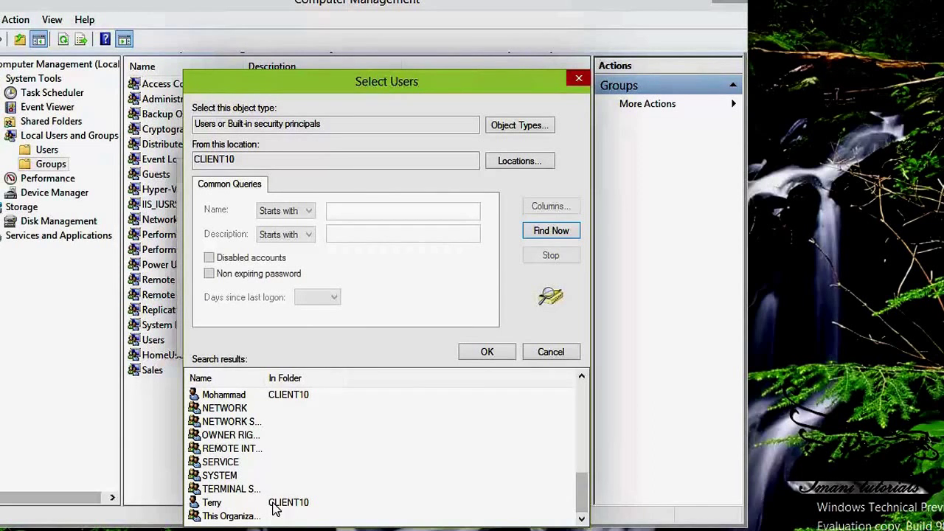
click(215, 505)
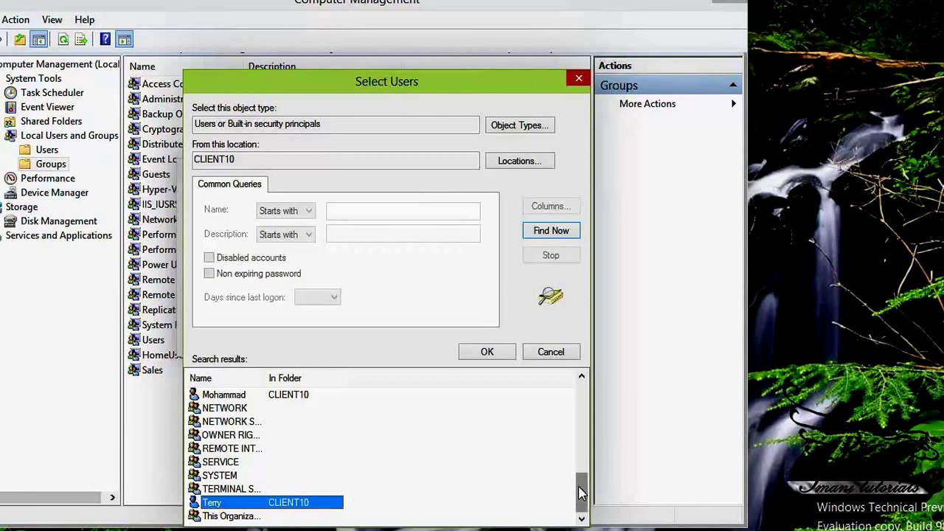
drag(579, 488, 570, 468)
click(493, 355)
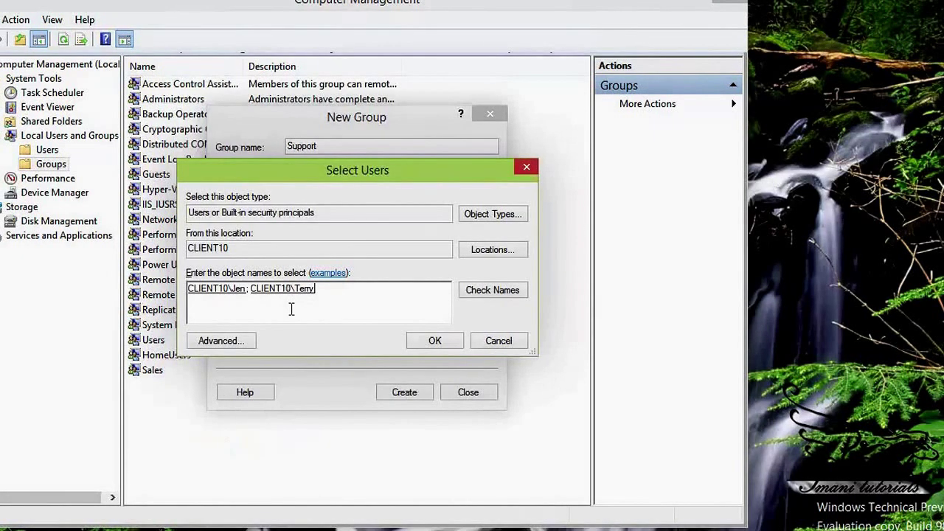
Accept both chosen accounts as members, create the Support group, and close the new group form
double_click(226, 290)
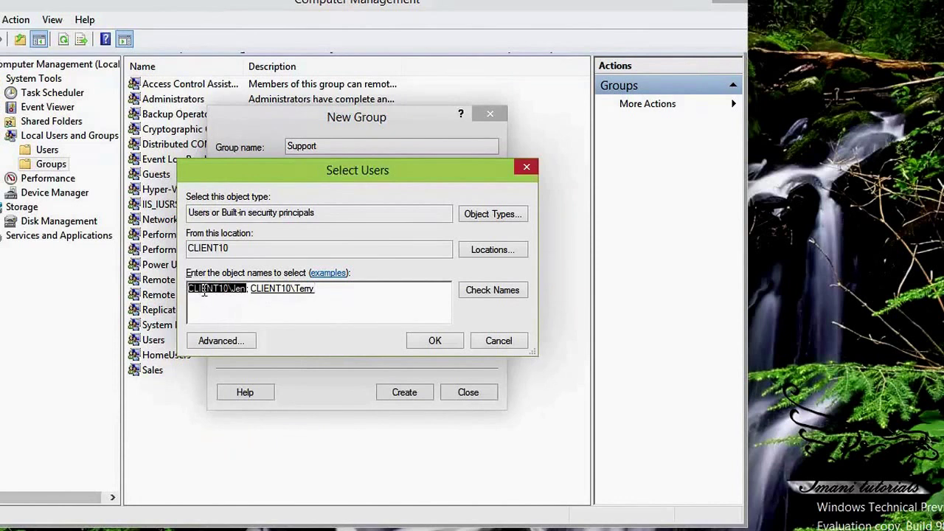
click(199, 291)
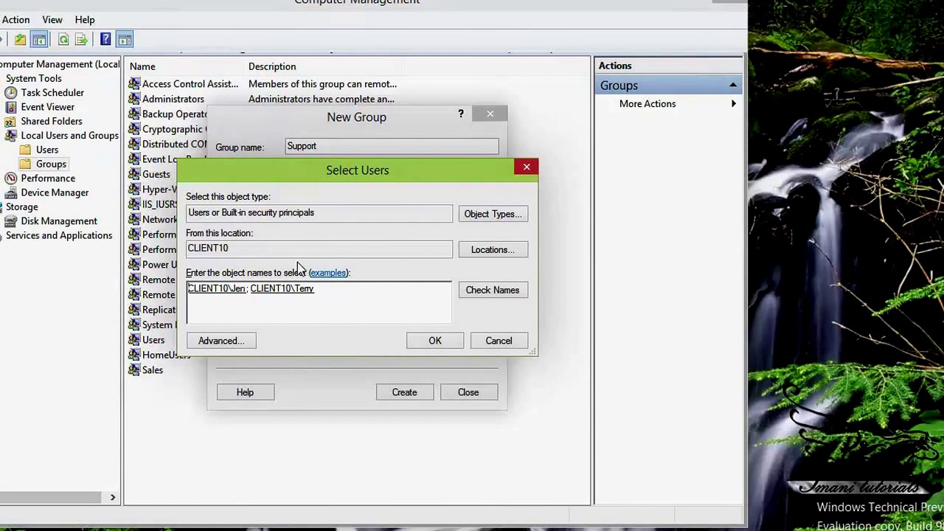
click(428, 342)
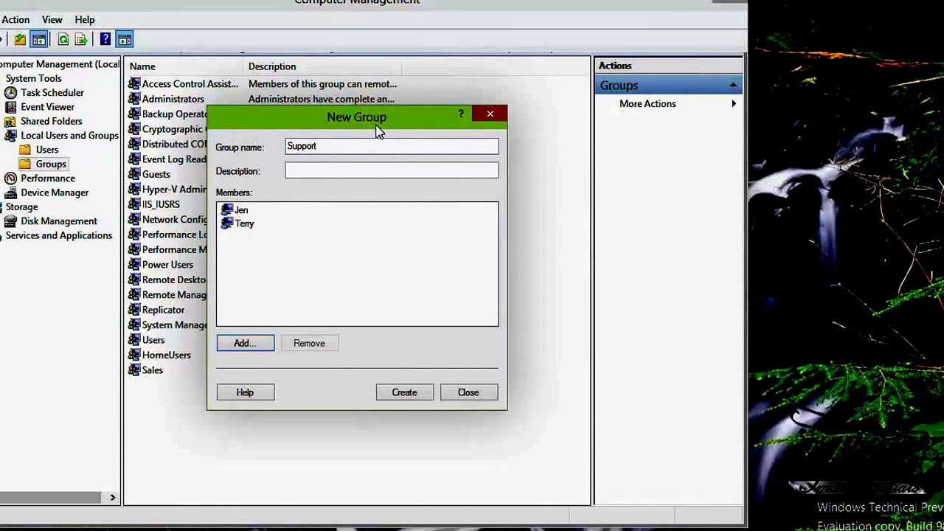
click(418, 392)
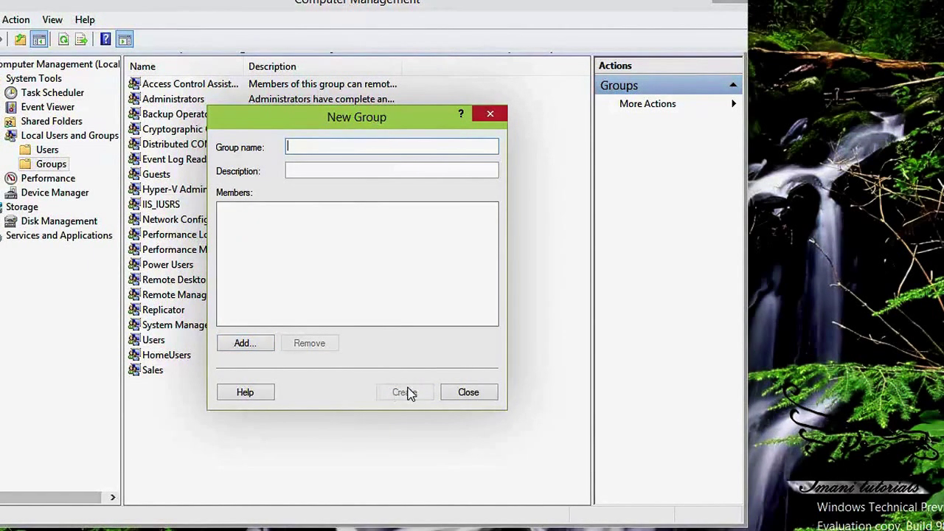
click(469, 392)
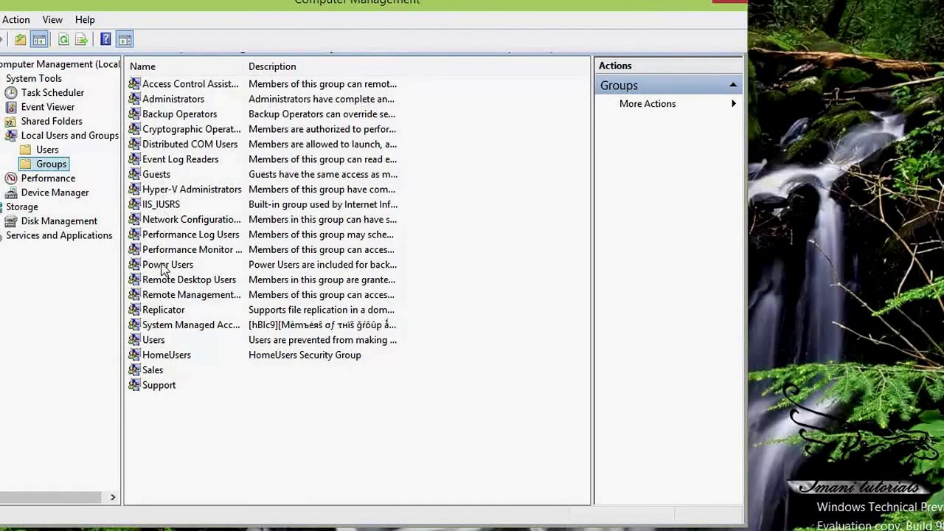
Check the member list in the Support group's properties and close it without making changes
click(177, 388)
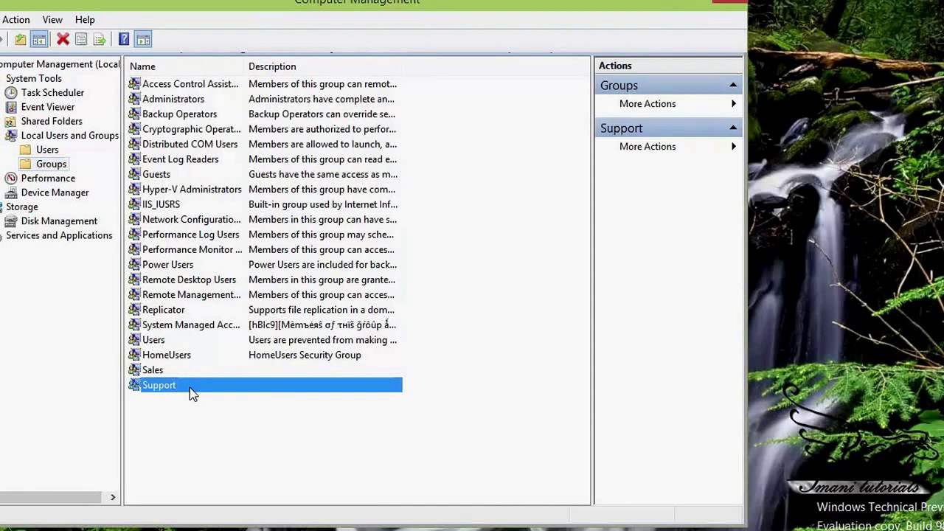
right_click(167, 386)
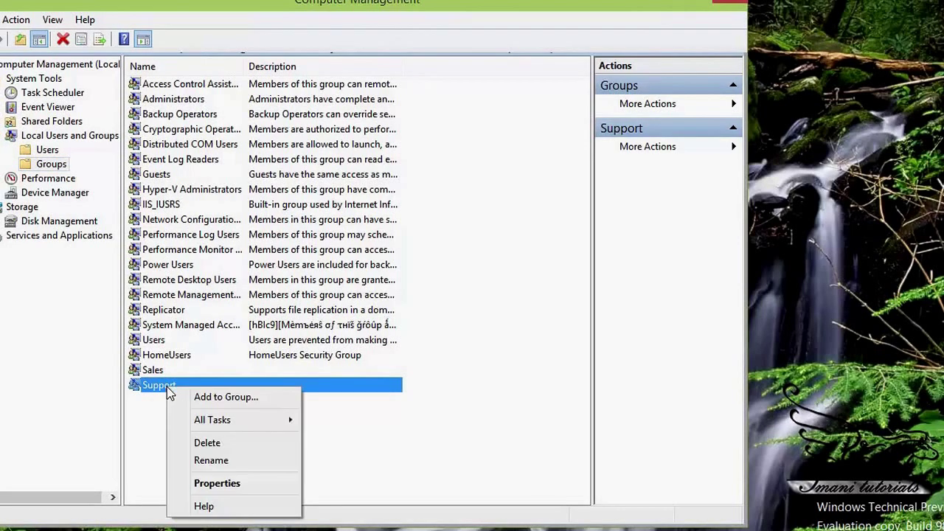
click(220, 487)
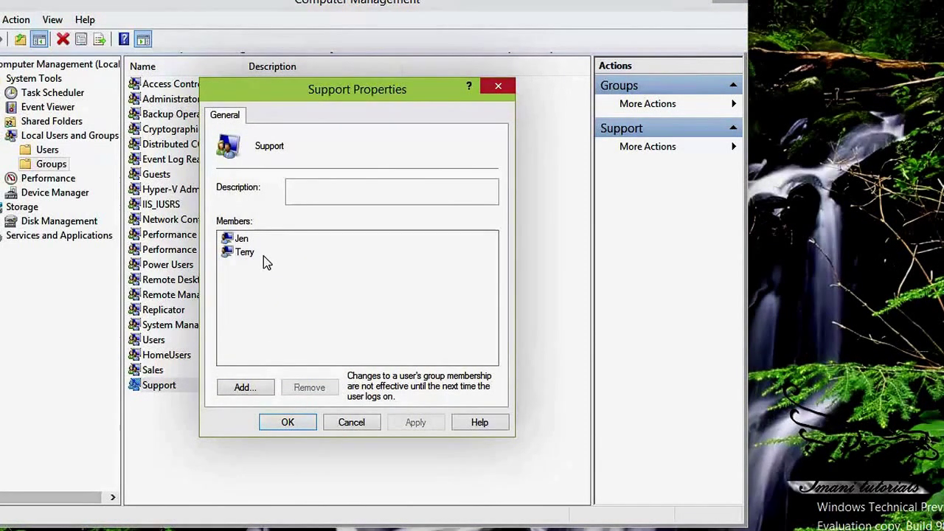
click(358, 424)
click(362, 443)
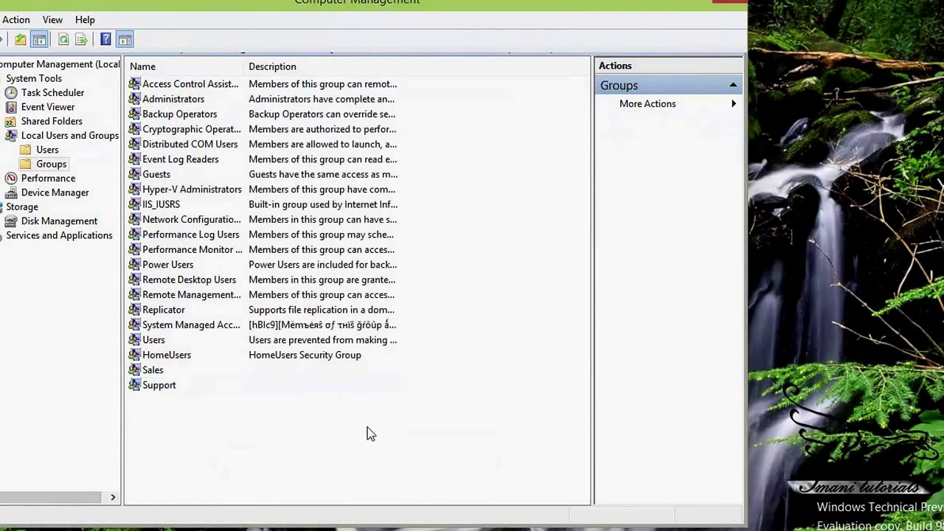
Look over the fields and password options for a new local user, and close the form without creating an account
right_click(47, 151)
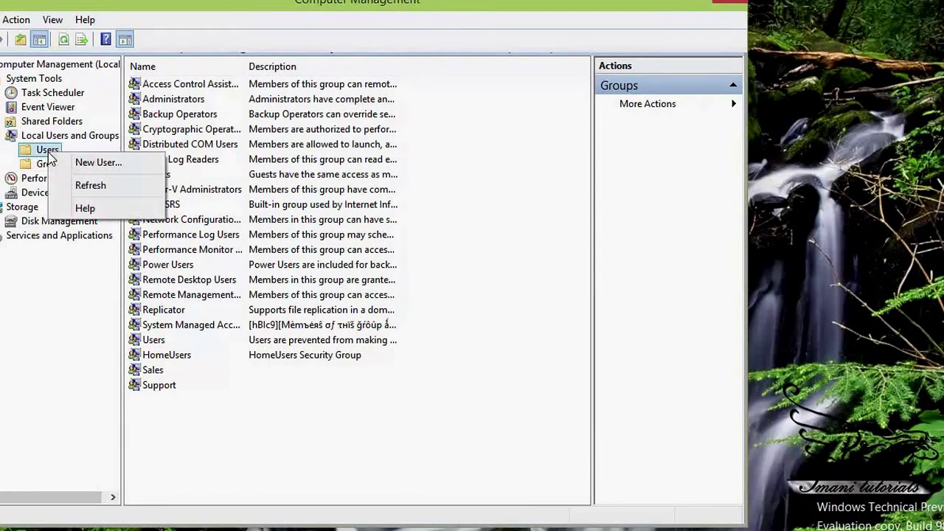
click(85, 162)
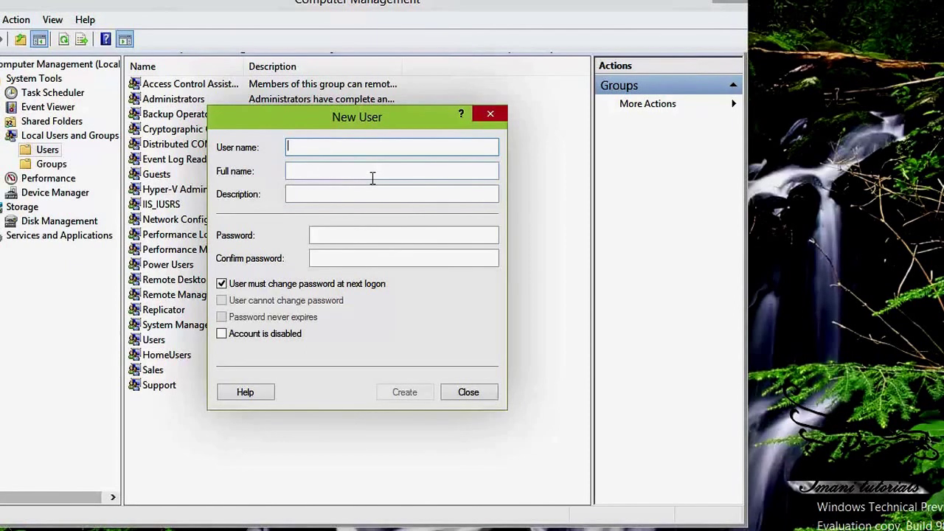
click(304, 197)
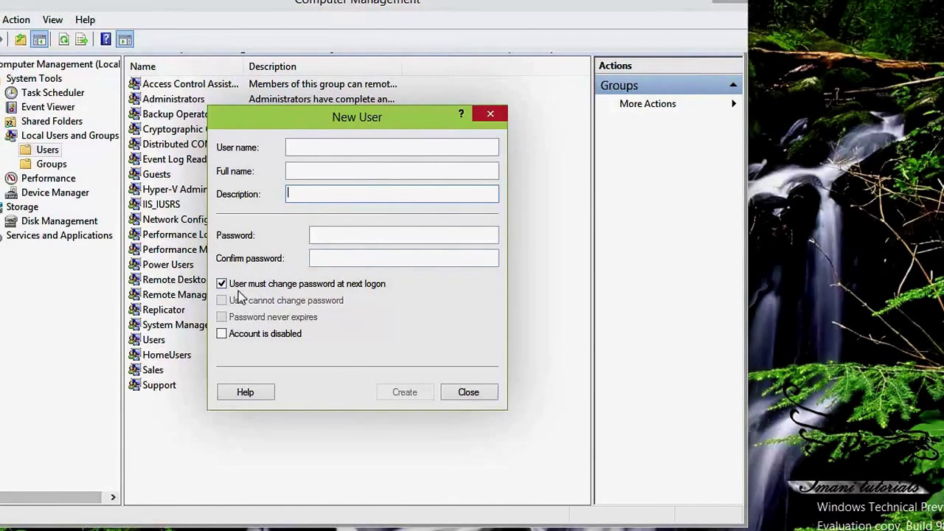
click(471, 398)
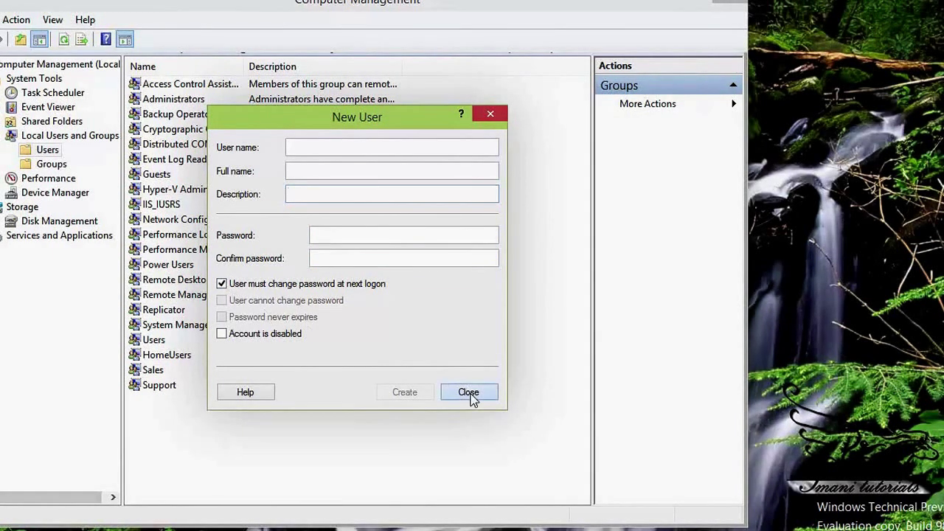